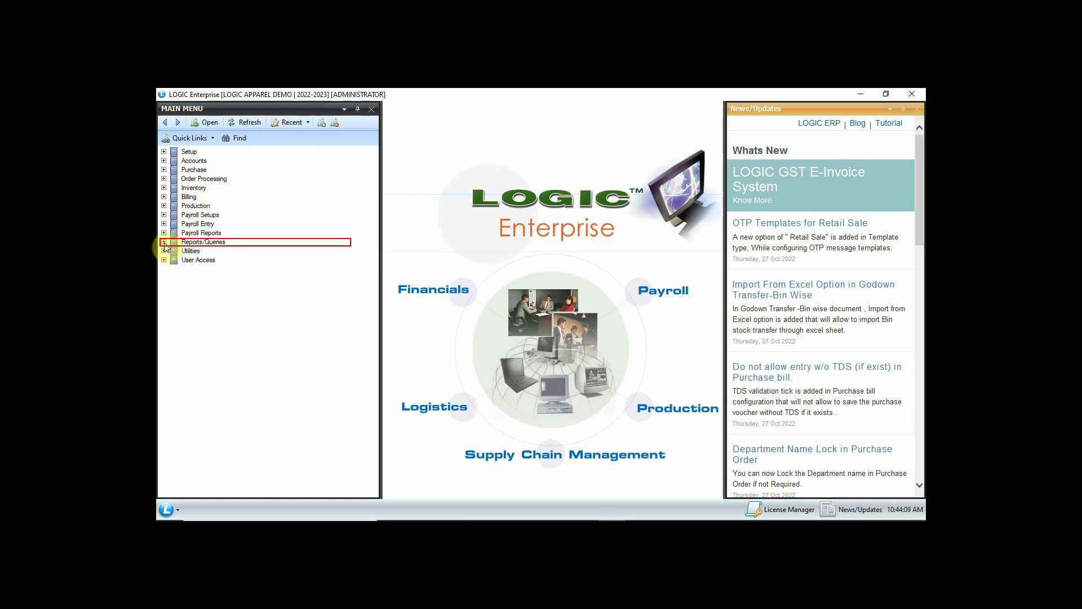
# Open Reports/Queries > Sale Registers > GST Reports/Returns and choose Generate GST e-Way Bill Numbers
pyautogui.click(164, 243)
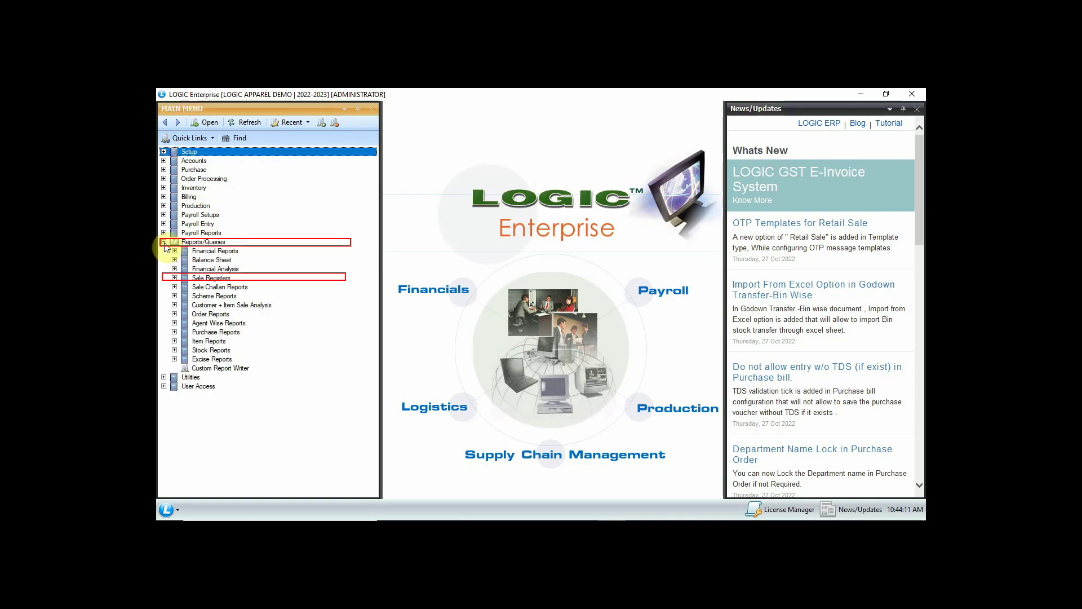
pyautogui.click(174, 278)
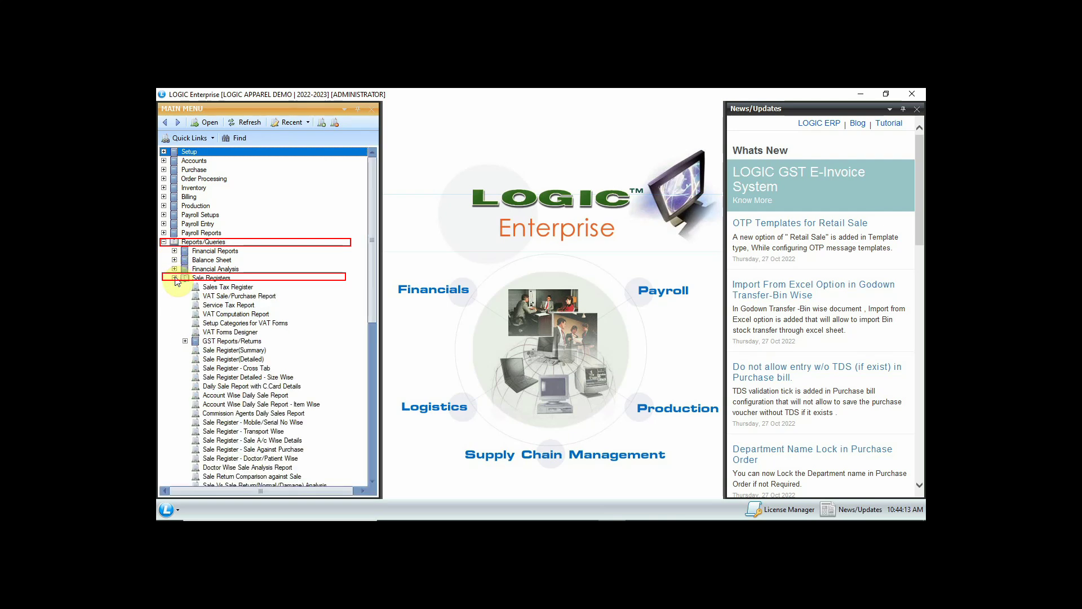
pyautogui.click(186, 342)
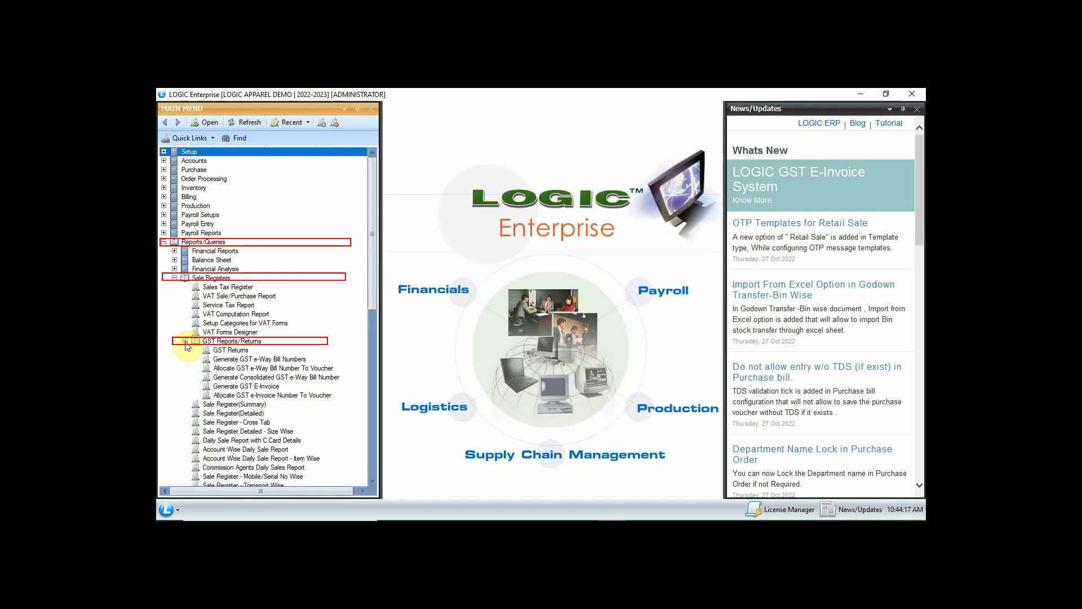
pyautogui.click(218, 360)
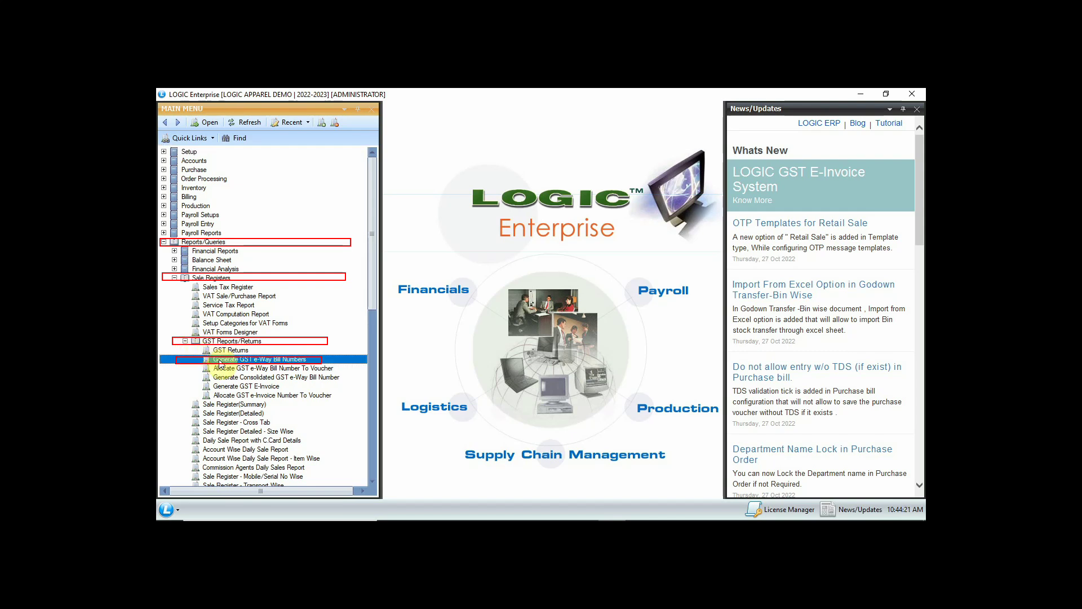